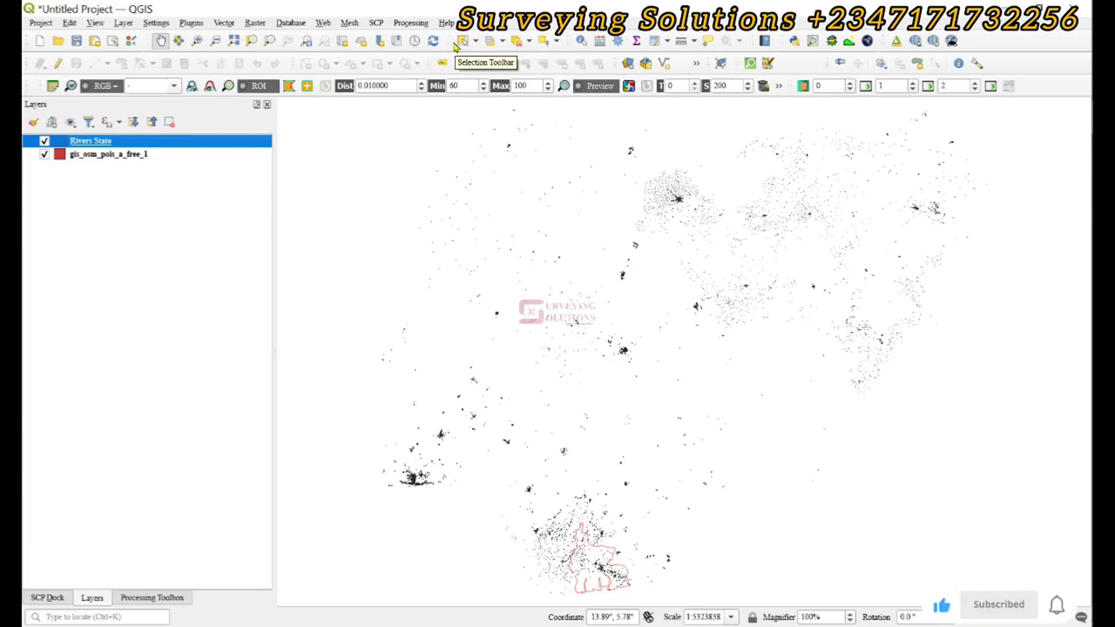
Launch Select by Location from Vector > Research Tools and move the dialog so every option shows
left_click(224, 23)
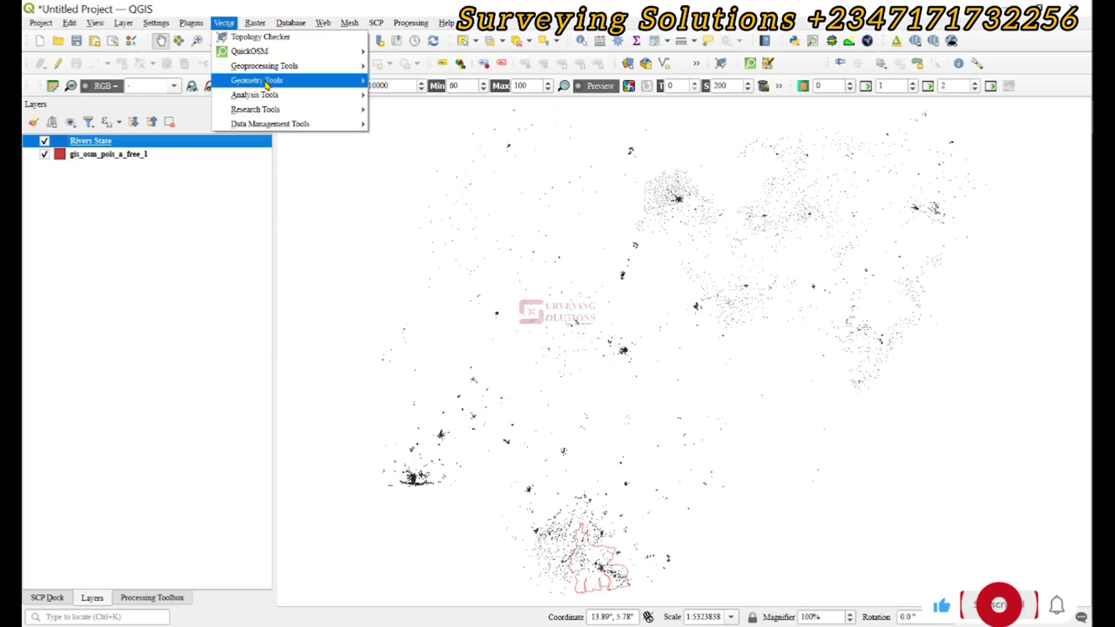
mouse_move(270, 112)
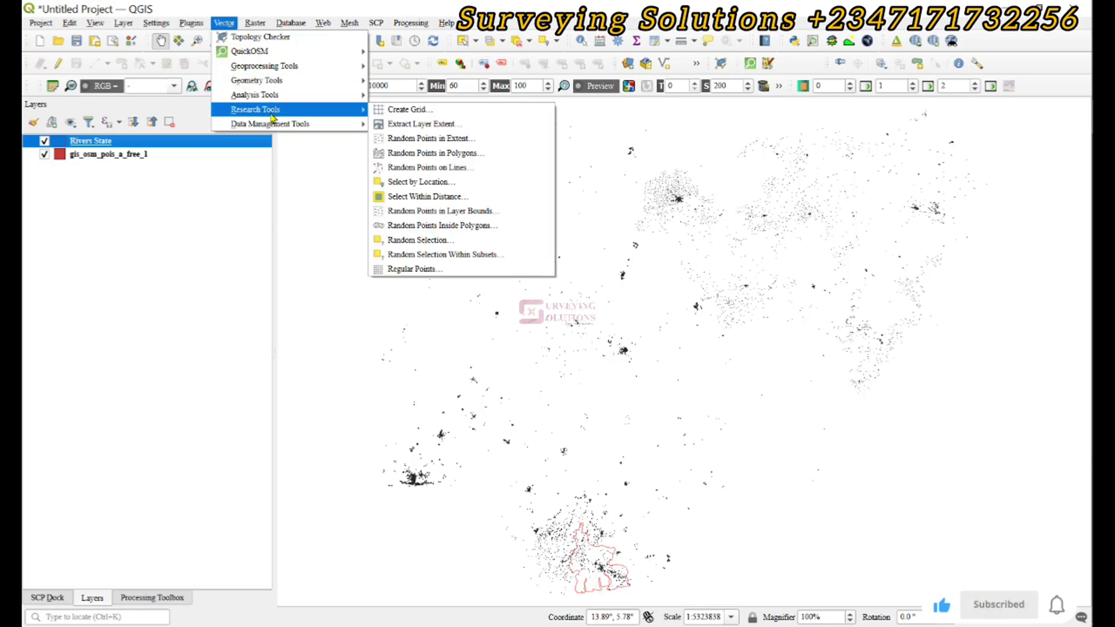
left_click(420, 183)
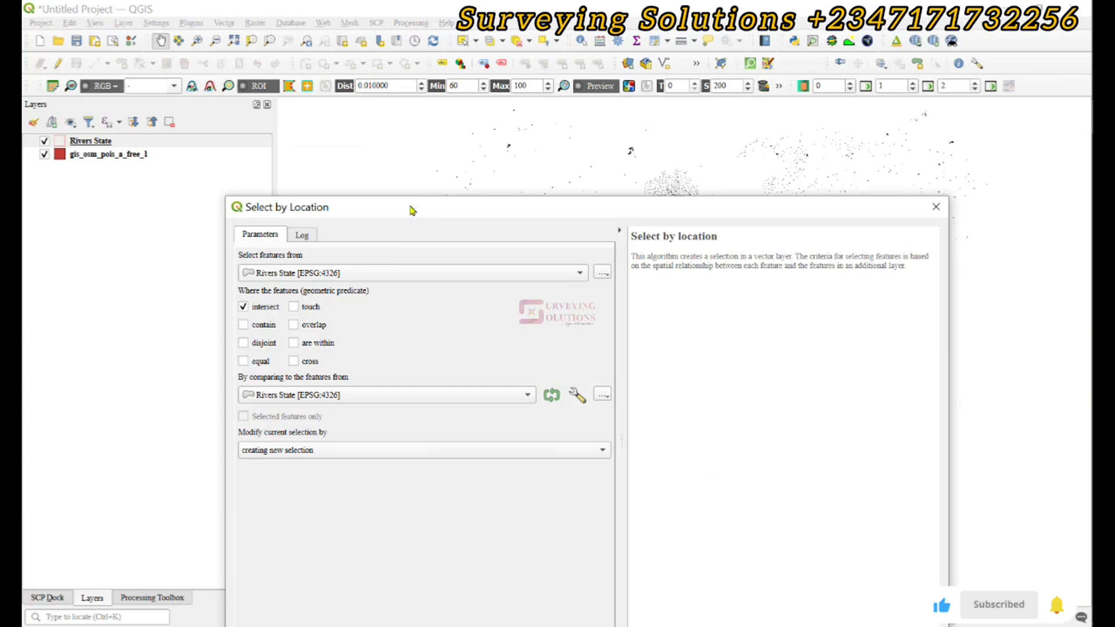
left_click_drag(412, 211, 388, 119)
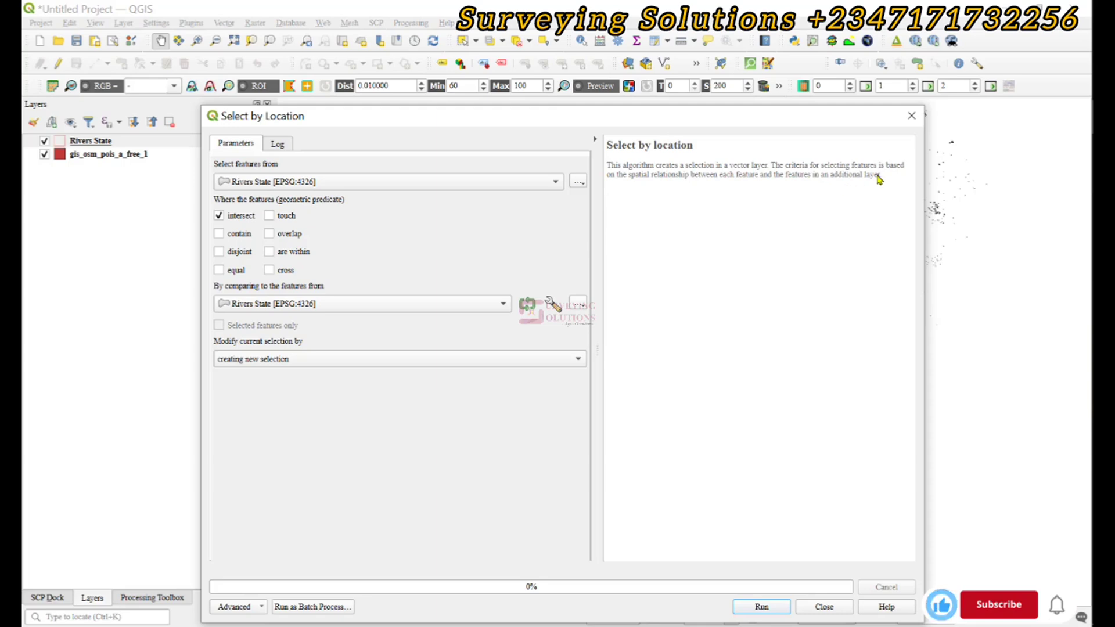
Select from gis_osm_pois_a_free_1 where features intersect or are within Rivers State
left_click(241, 185)
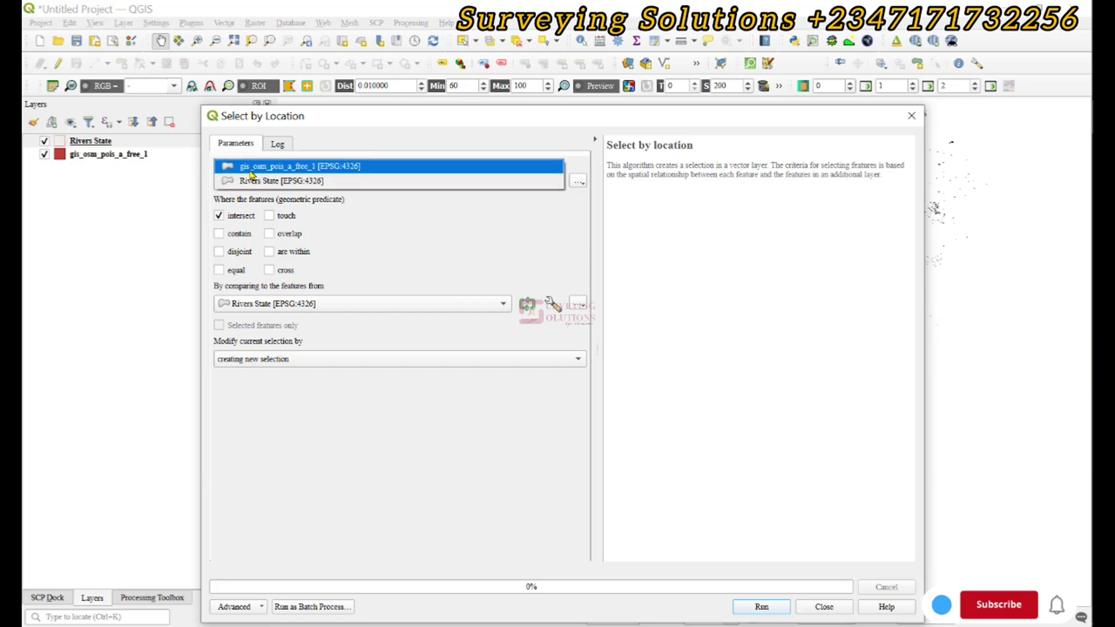
left_click(250, 168)
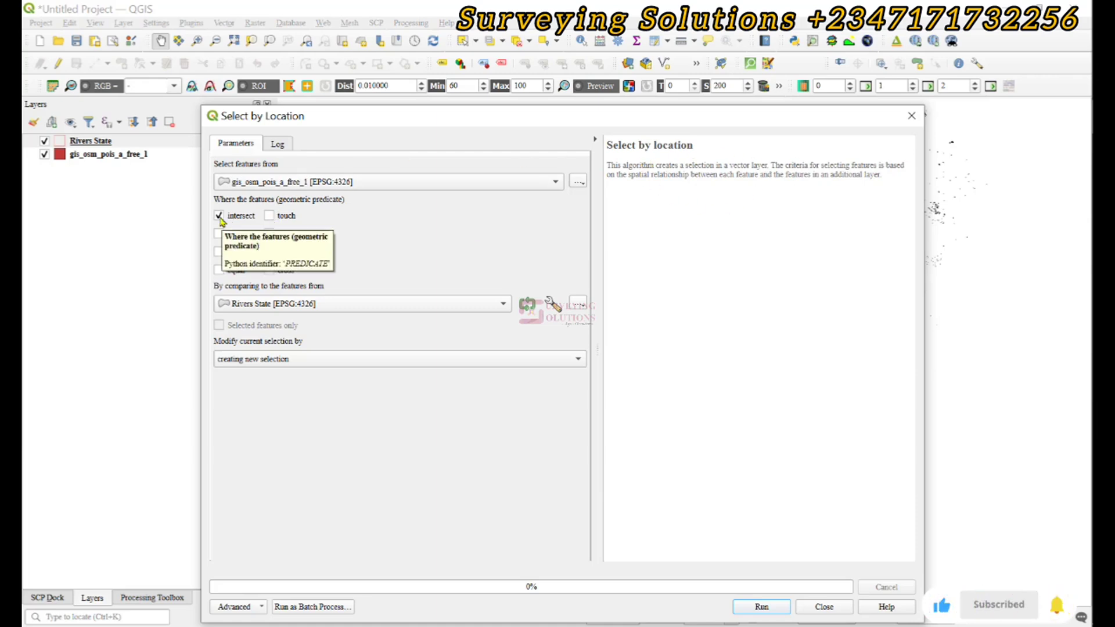
left_click(268, 251)
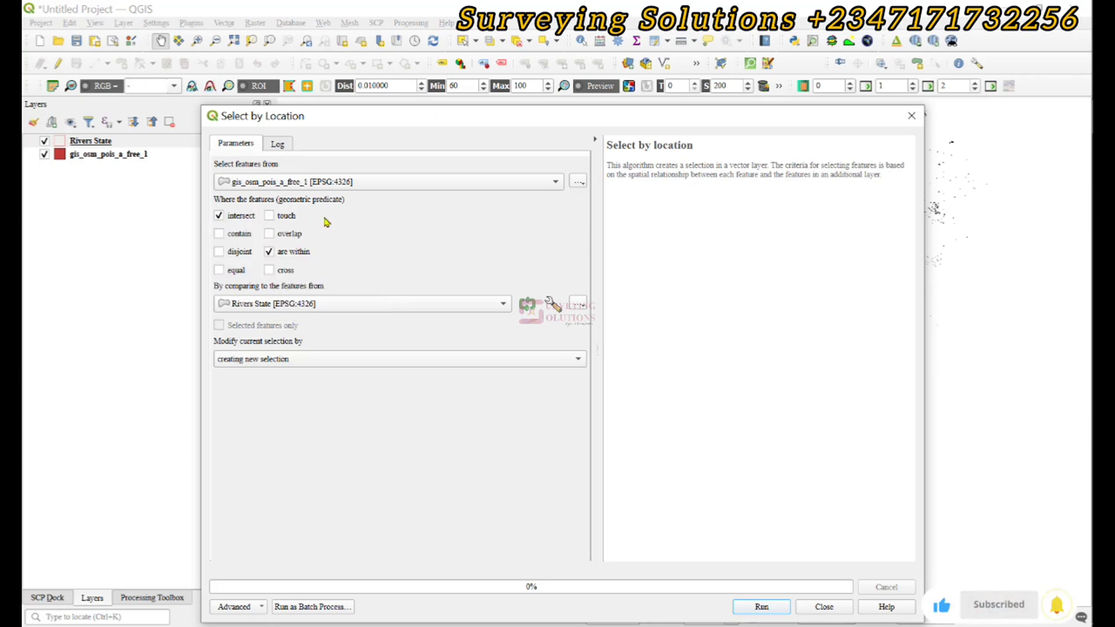
left_click(273, 308)
left_click(277, 307)
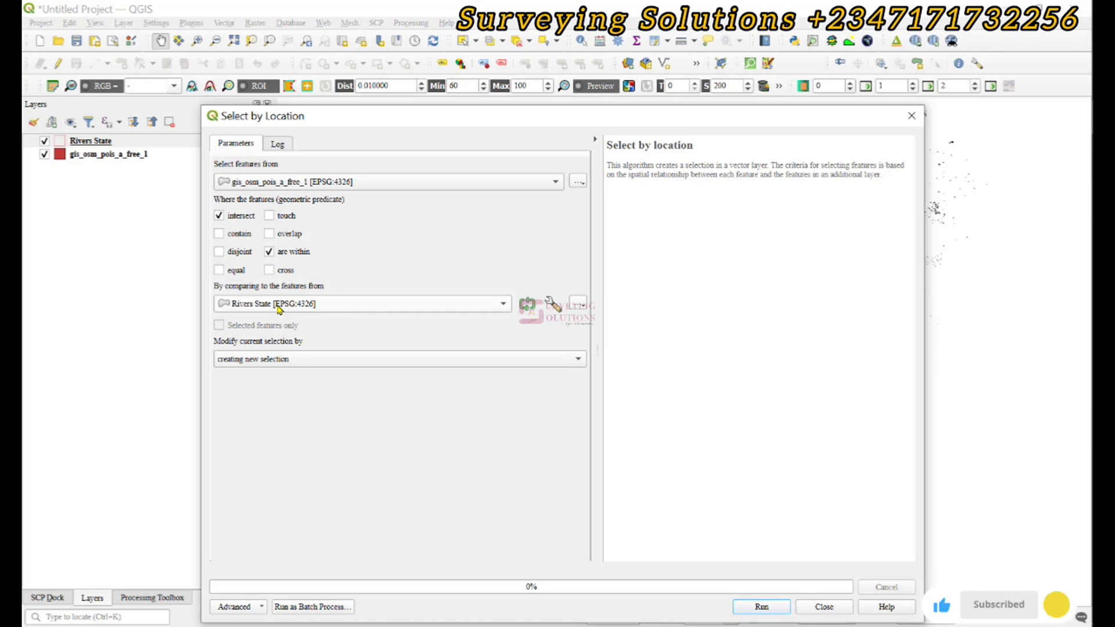
left_click(246, 360)
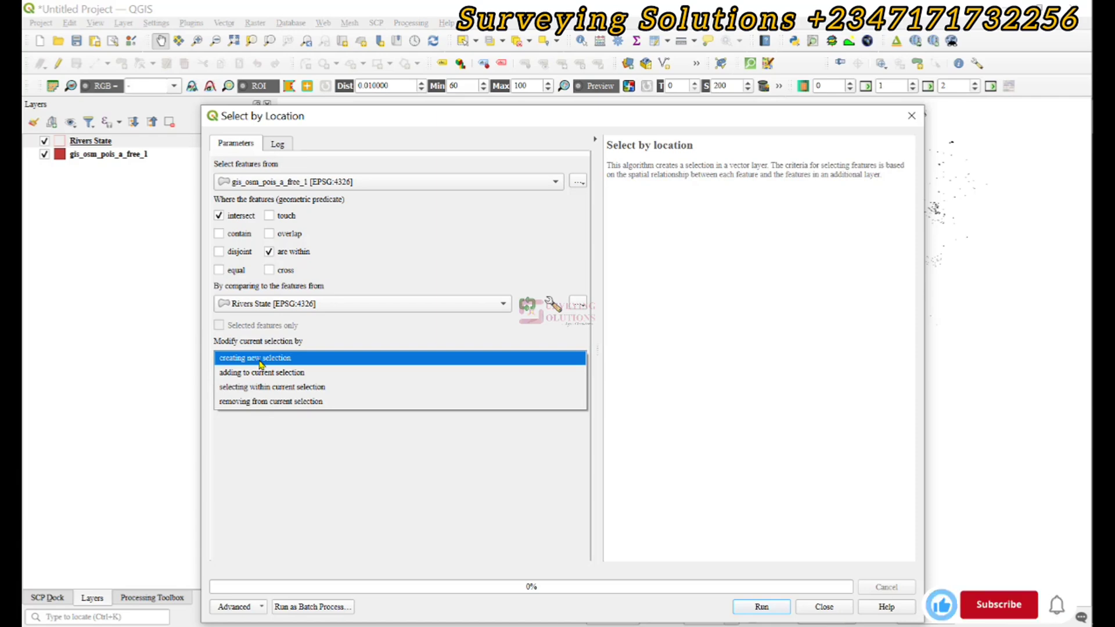
Run Select by Location as a new selection, picking 740 points of interest
left_click(260, 359)
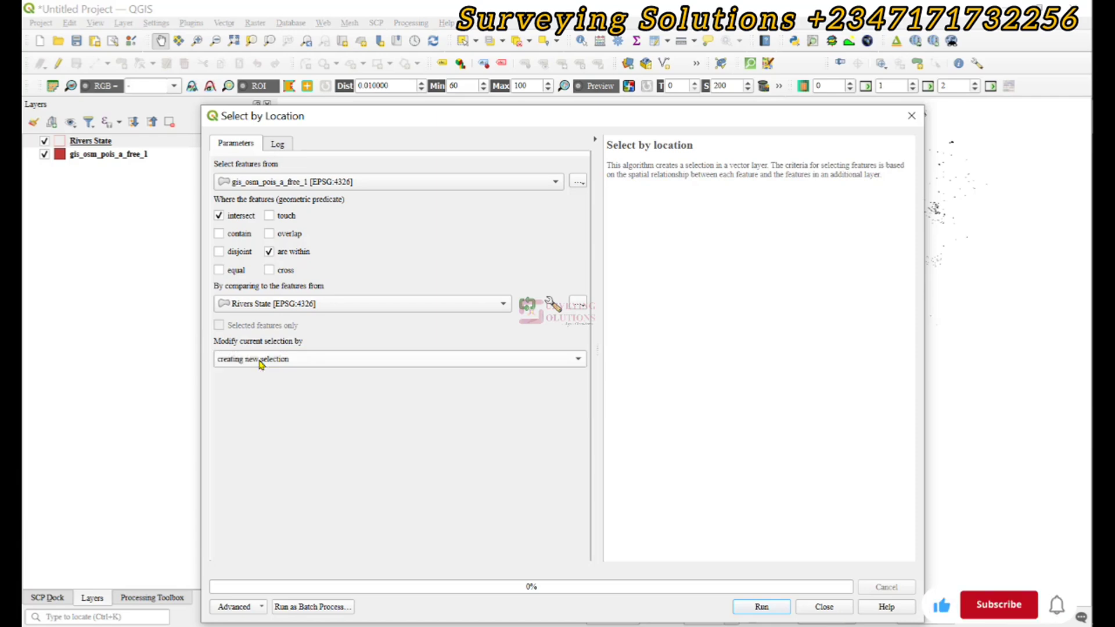
left_click(761, 608)
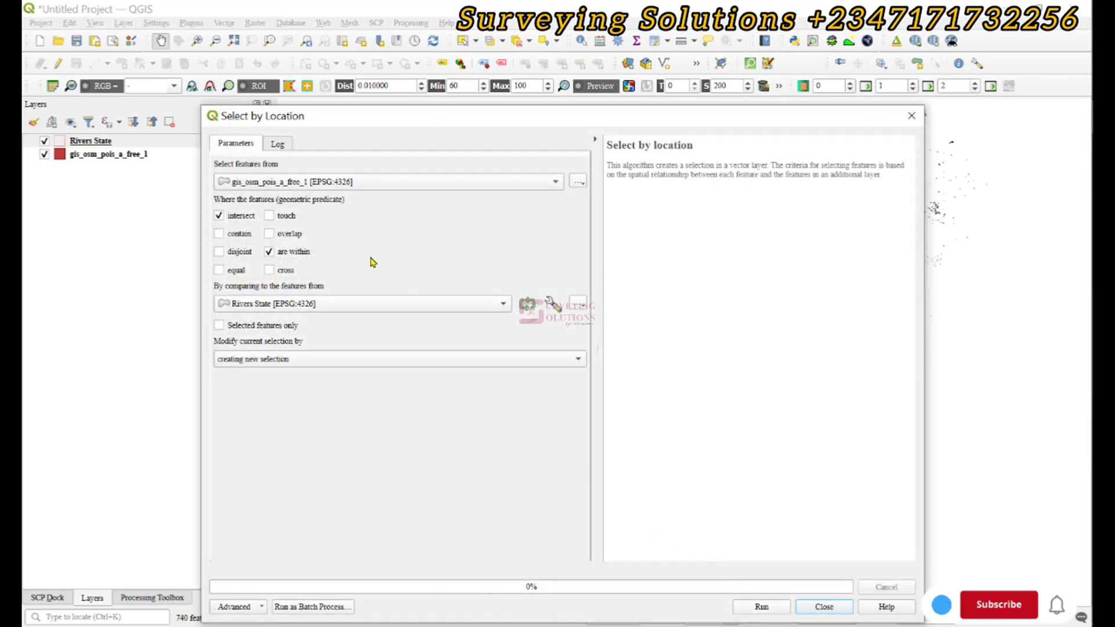
left_click_drag(523, 117, 494, 617)
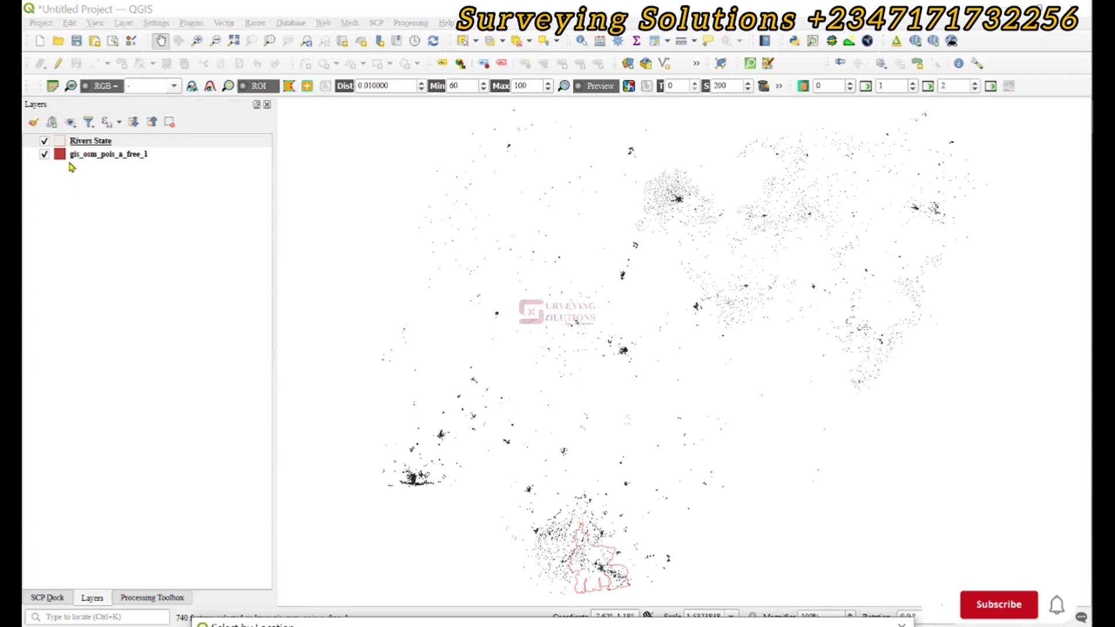
Open the attribute table of the gis_osm_pois_a_free_1 layer
left_click(91, 155)
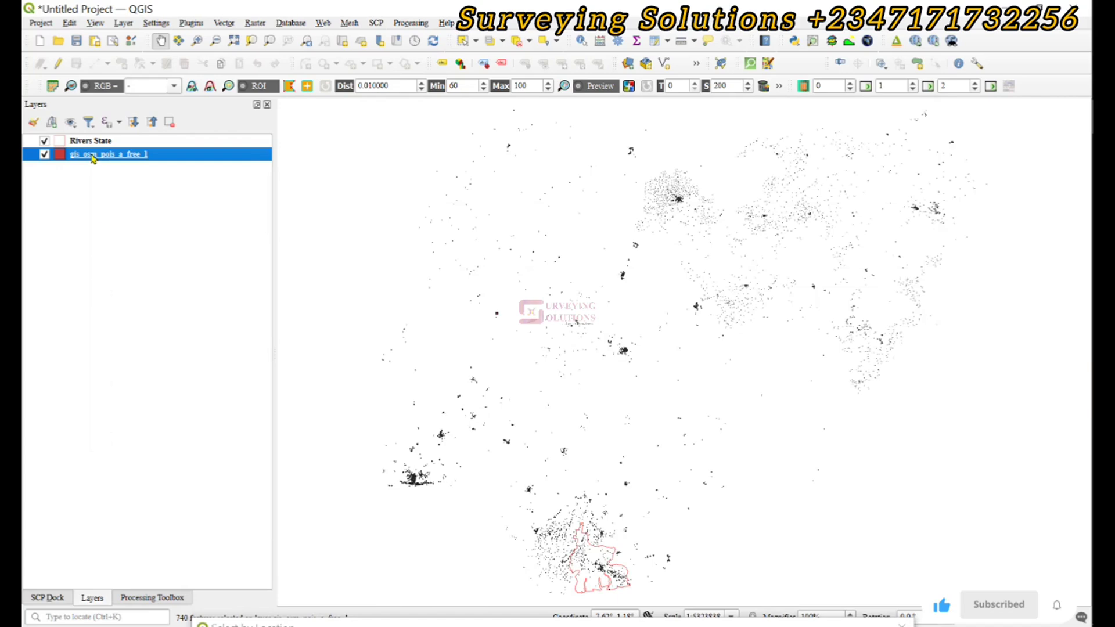
right_click(92, 157)
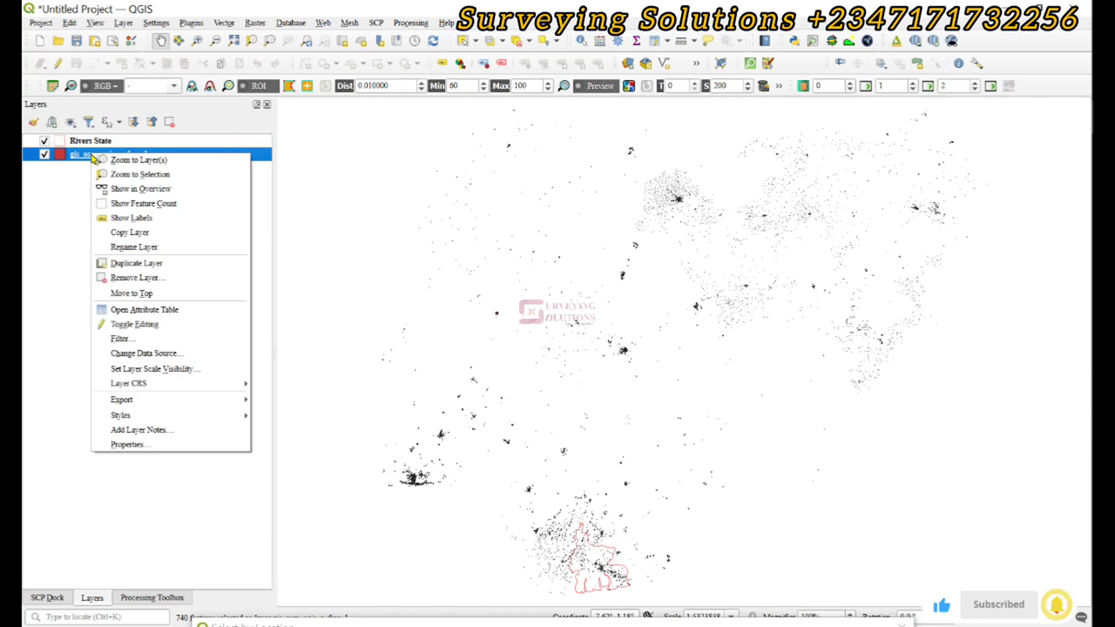
left_click(153, 309)
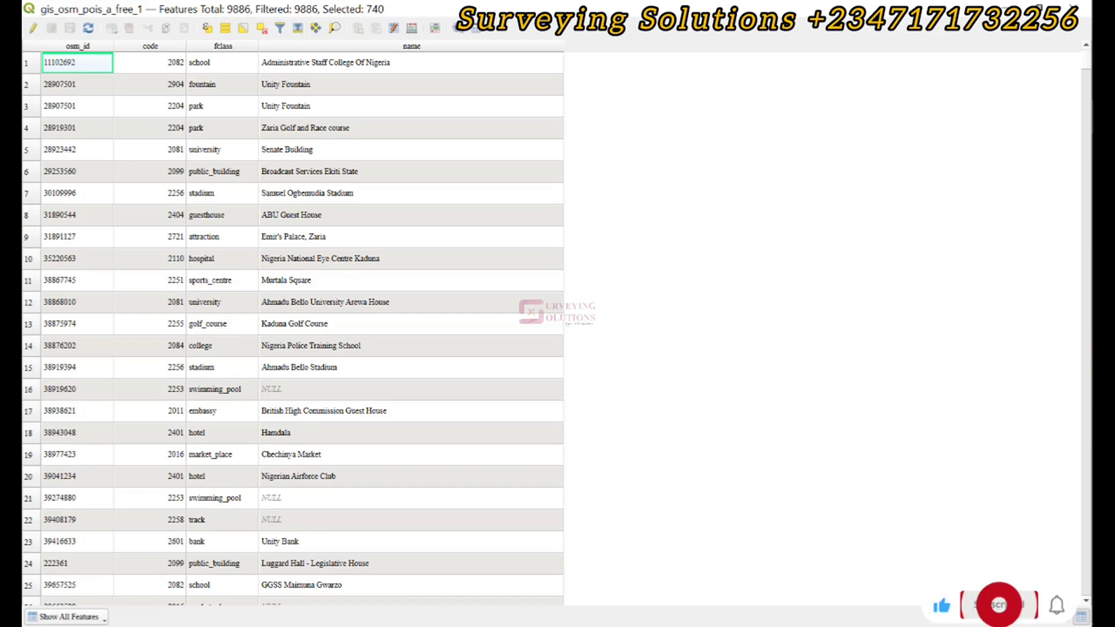
Filter the attribute table to Show Selected Features and zoom the map to the 740 selected points
left_click(62, 618)
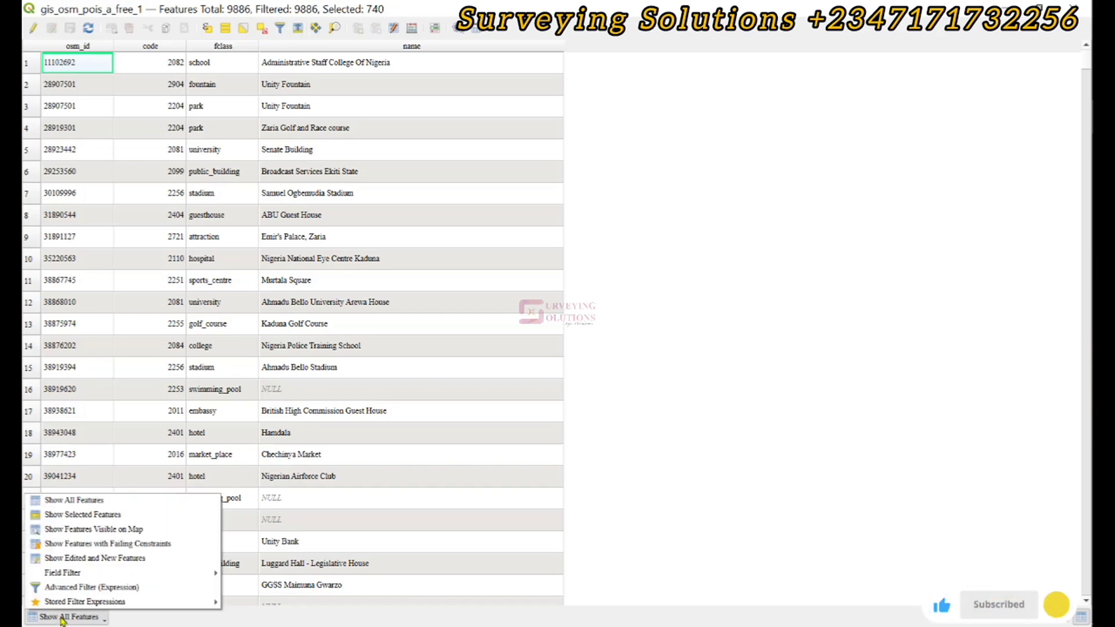
left_click(87, 519)
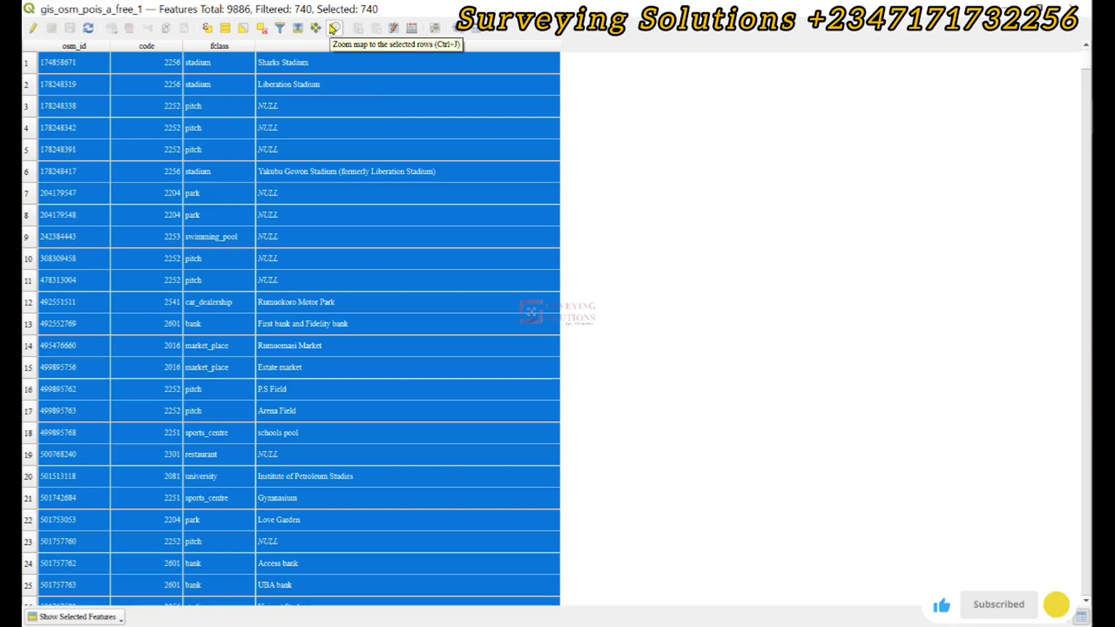
left_click(1073, 7)
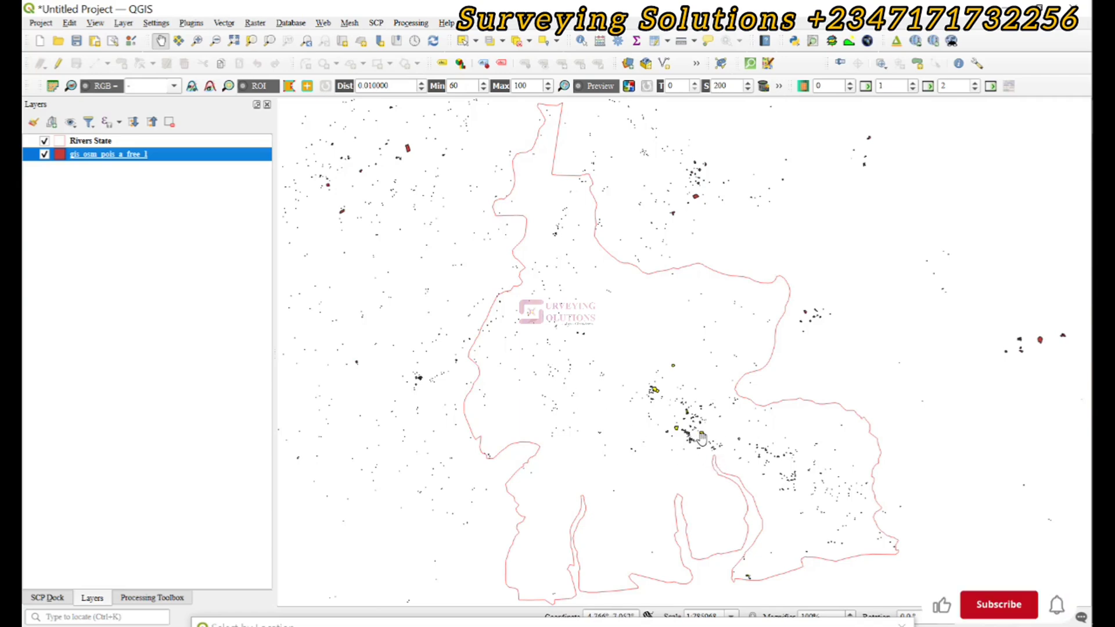
Zoom and pan around the highlighted points, then bring the attribute table back to the front
scroll(697, 422, "up", 2)
scroll(601, 174, "up", 2)
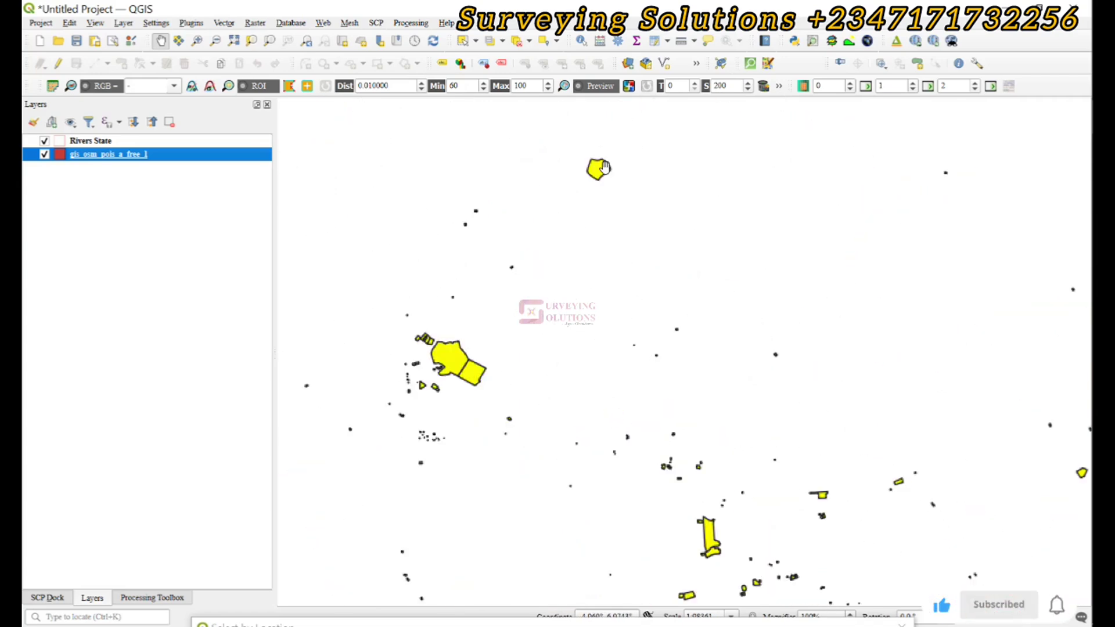
scroll(605, 191, "down", 3)
scroll(677, 196, "up", 2)
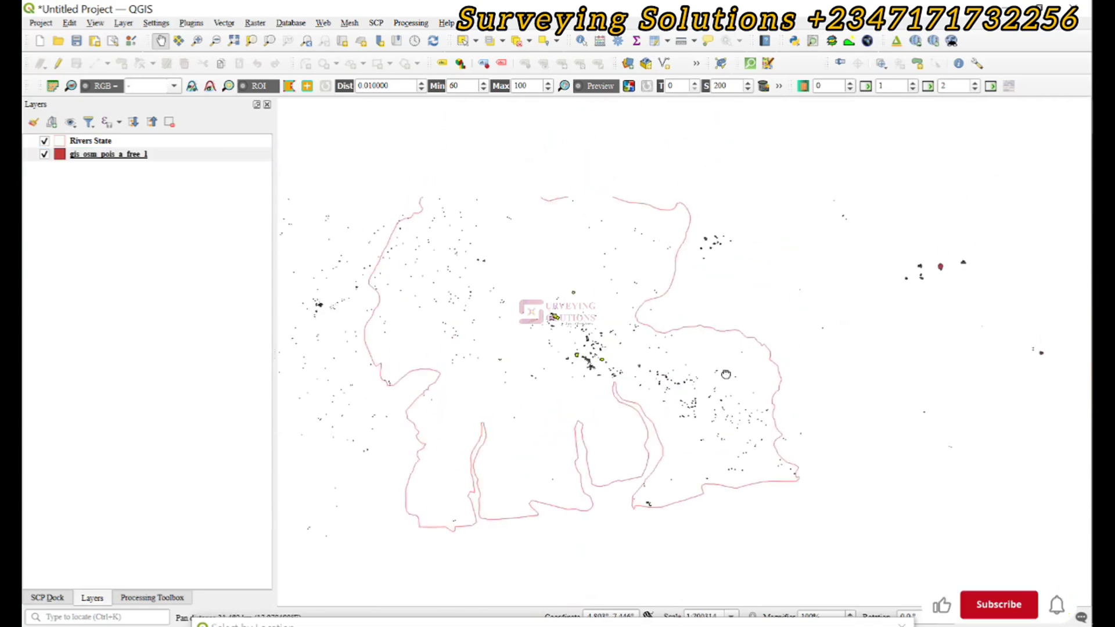
scroll(756, 257, "up", 1)
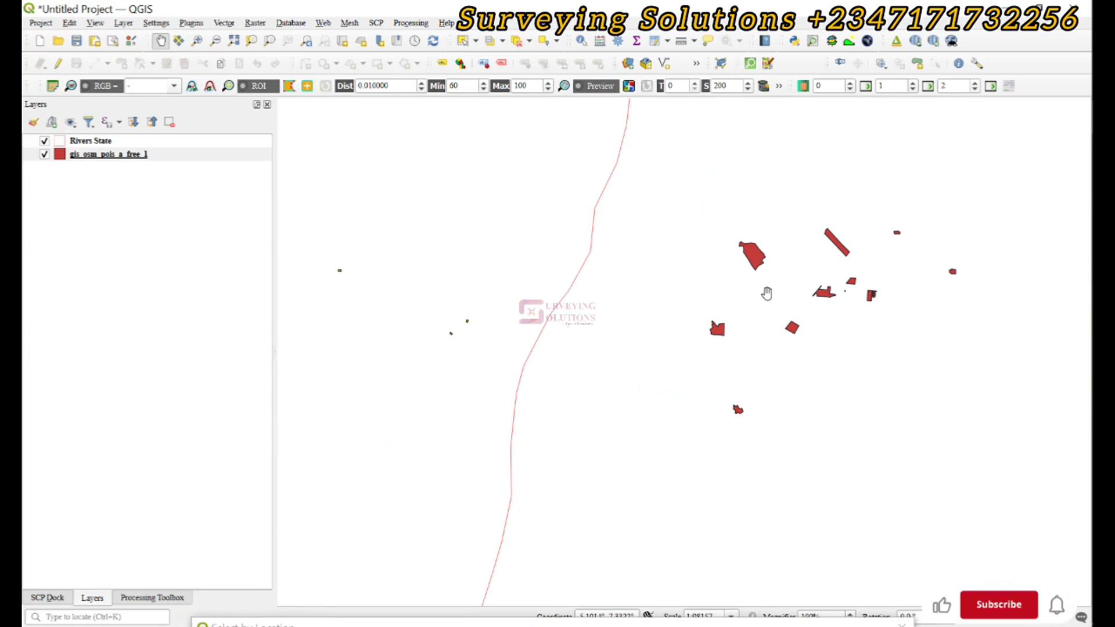
left_click_drag(391, 306, 675, 357)
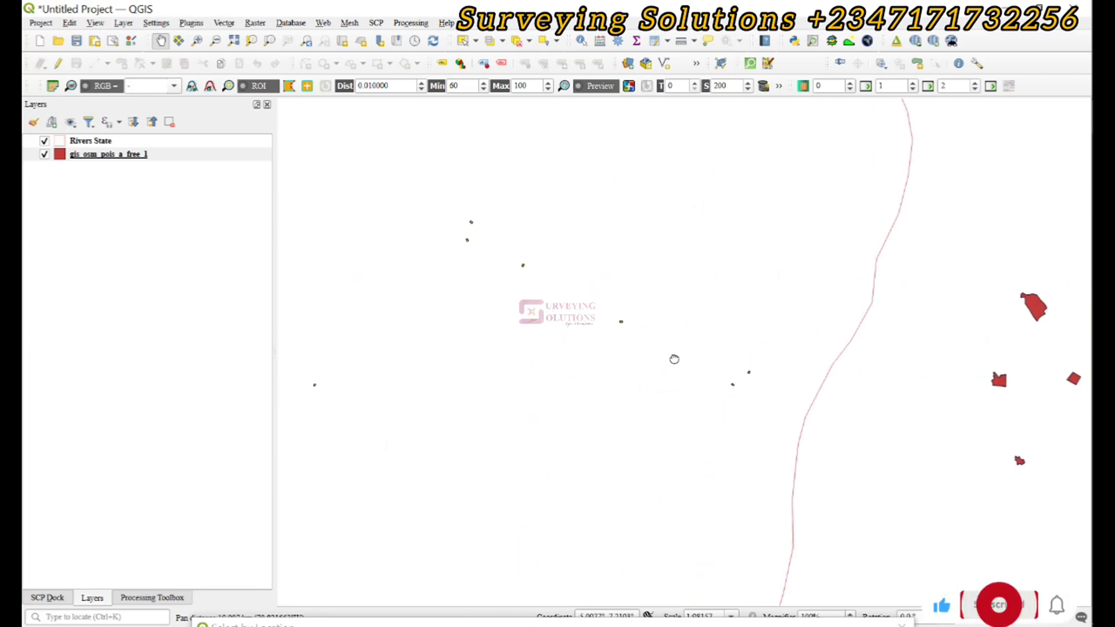
scroll(448, 231, "up", 1)
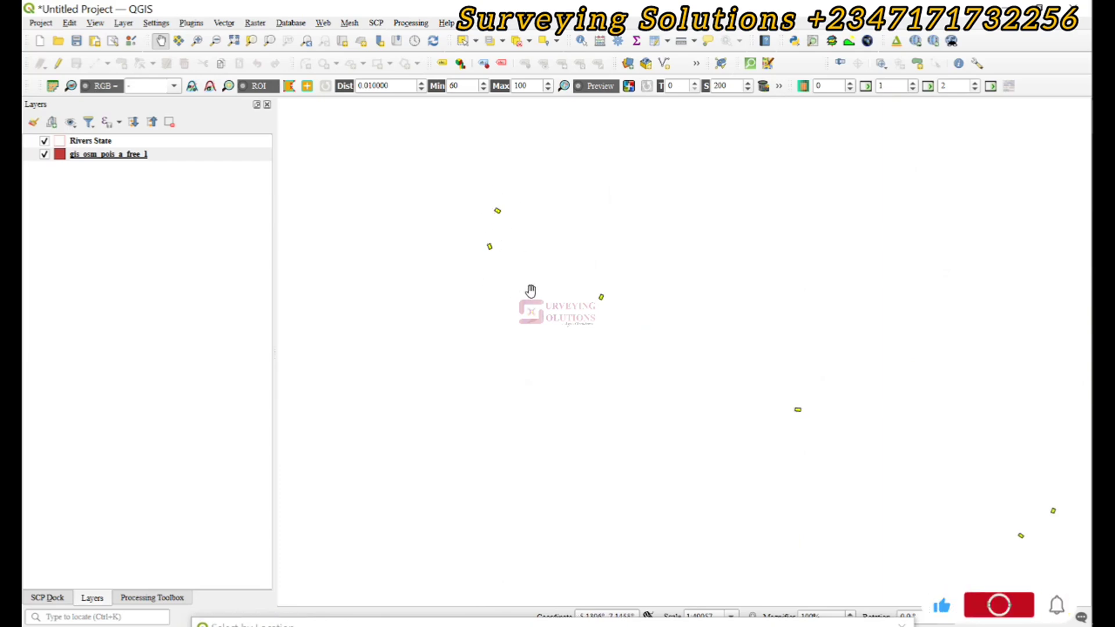
left_click(1091, 81)
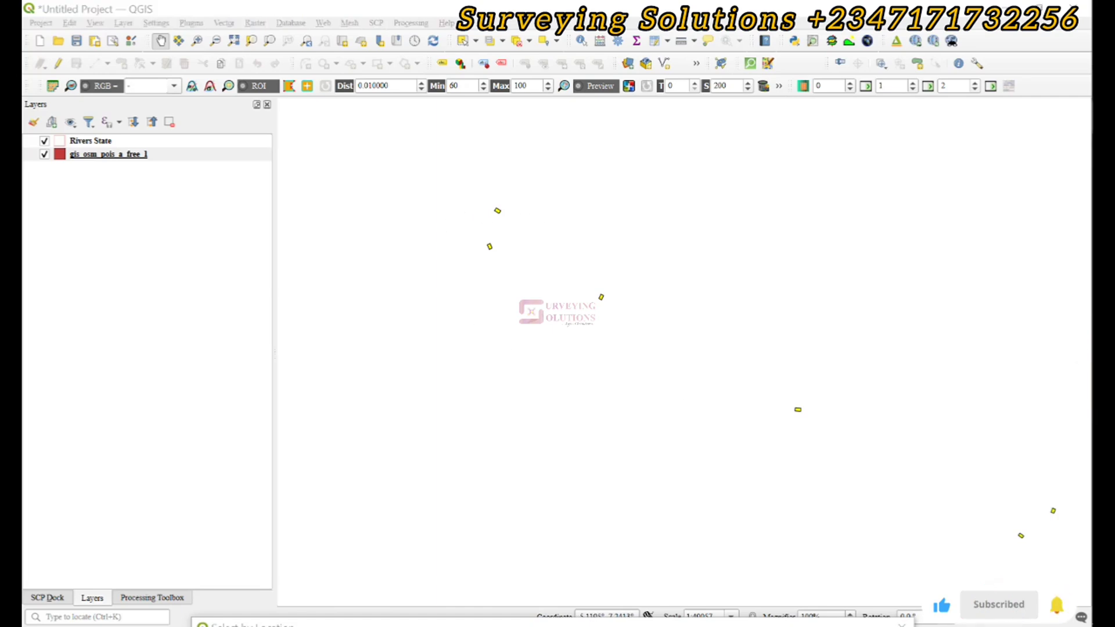
left_click(967, 174)
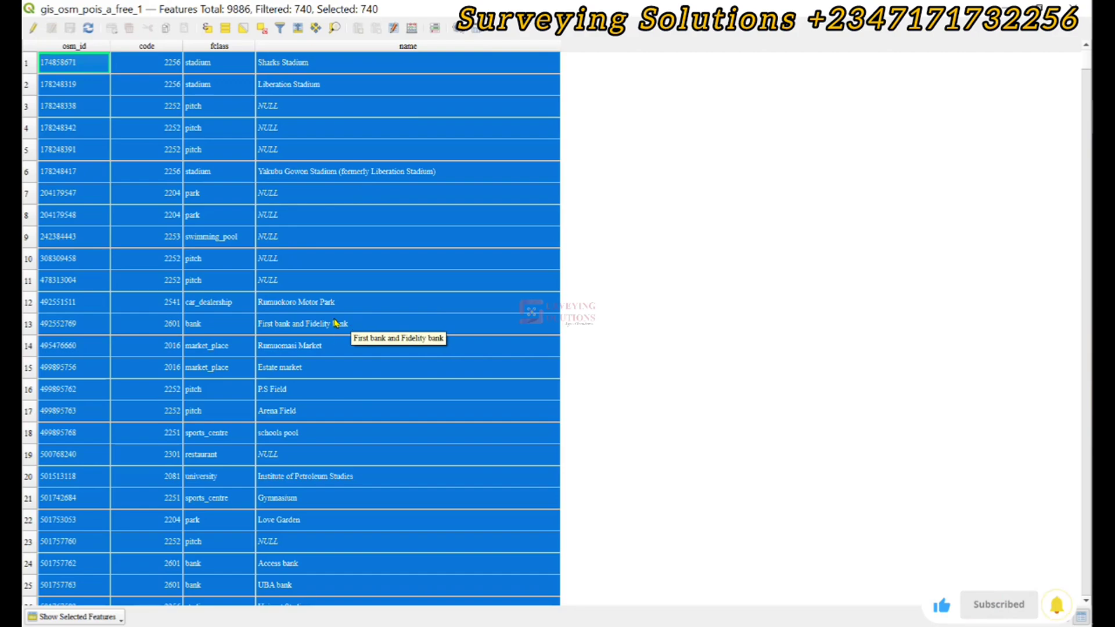
Scroll through the 740 selected rows in the attribute table
scroll(336, 323, "down", 3)
scroll(336, 323, "down", 3)
scroll(336, 323, "down", 6)
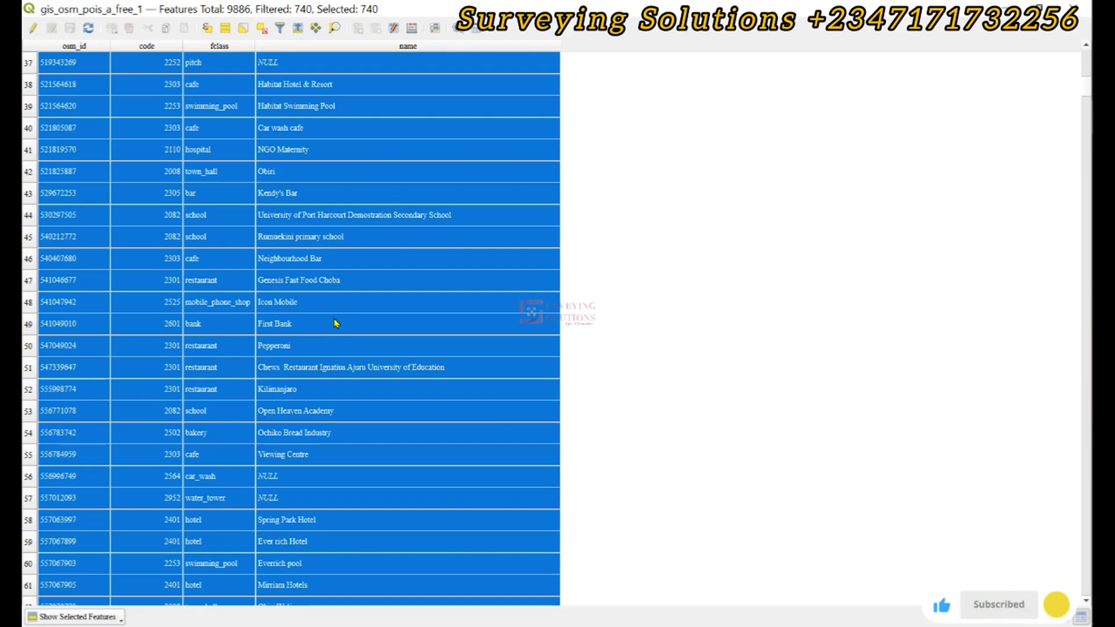
scroll(336, 323, "down", 6)
scroll(336, 323, "up", 3)
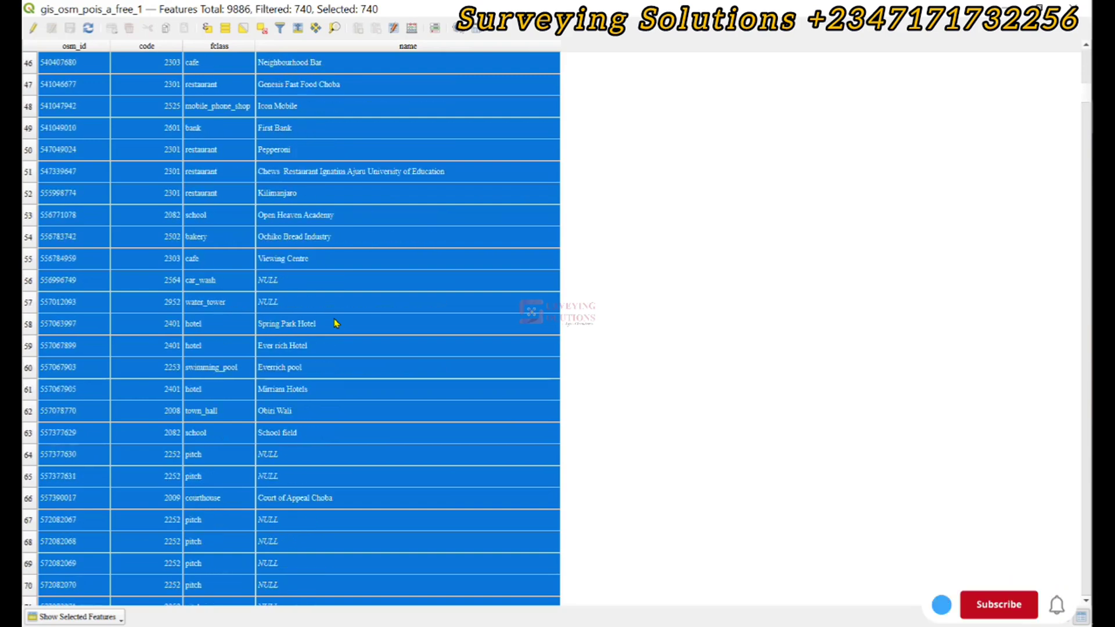
scroll(335, 323, "down", 12)
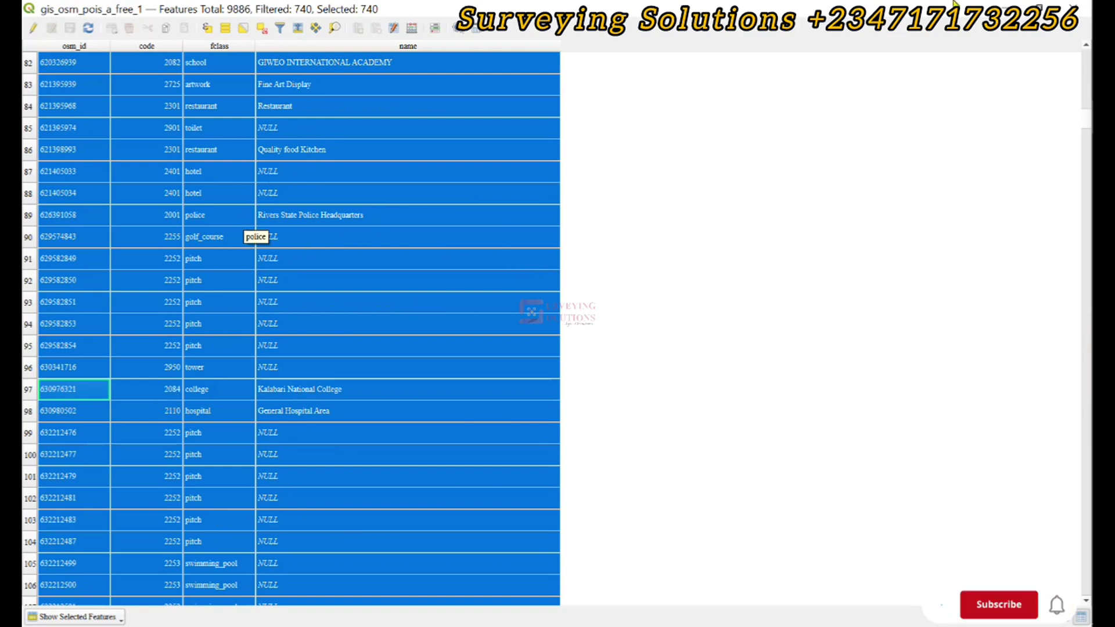
Minimize the attribute table and make Rivers State the active layer on the main map
left_click(1039, 8)
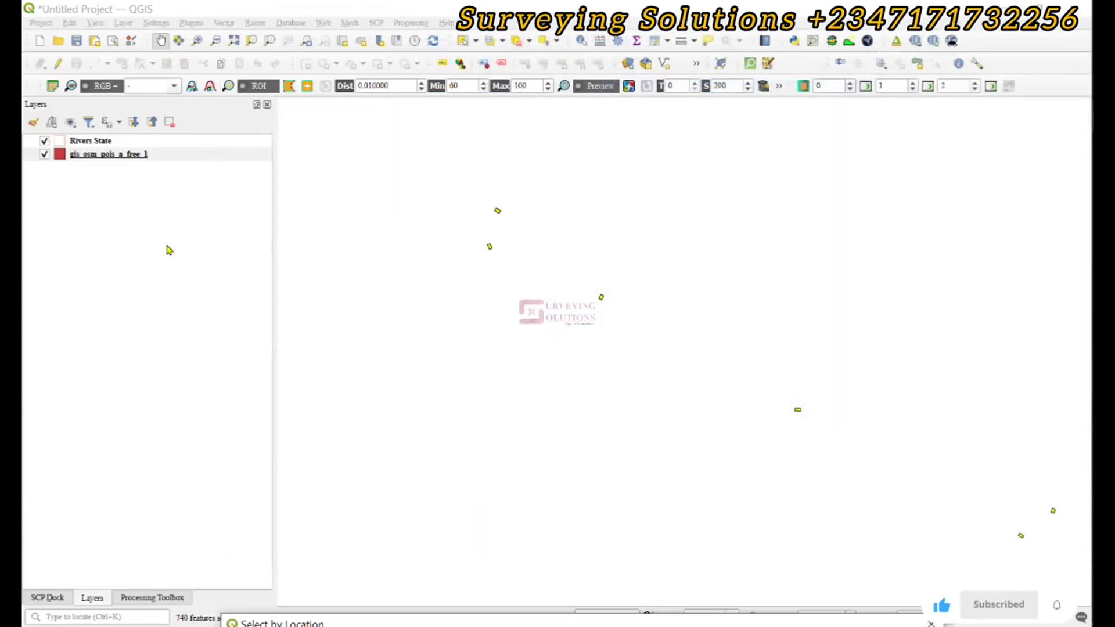
left_click(269, 13)
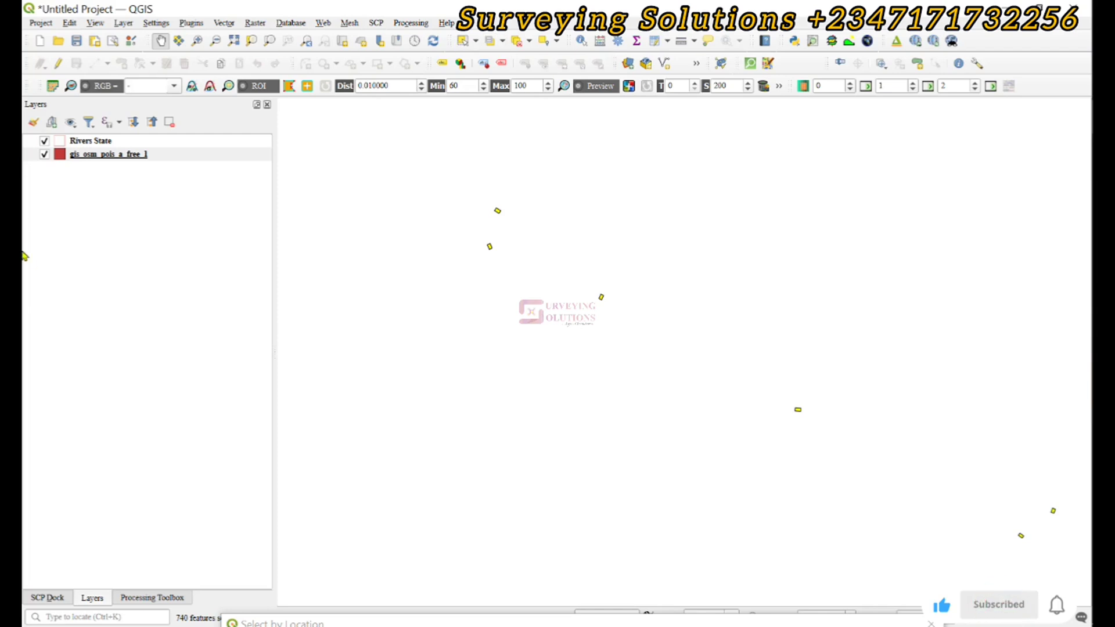
left_click(75, 142)
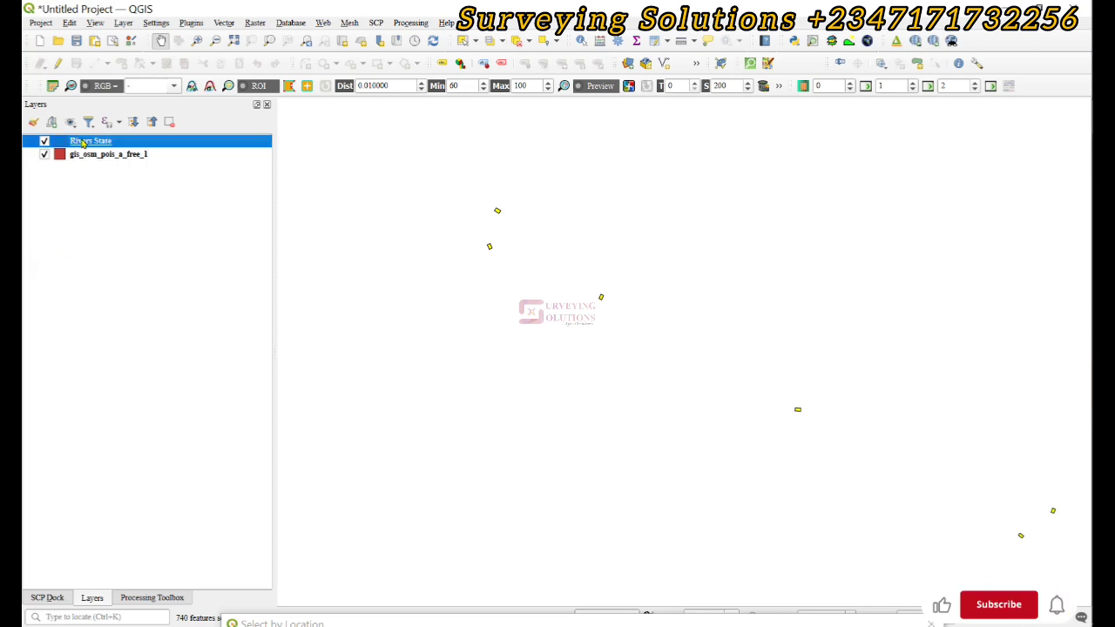